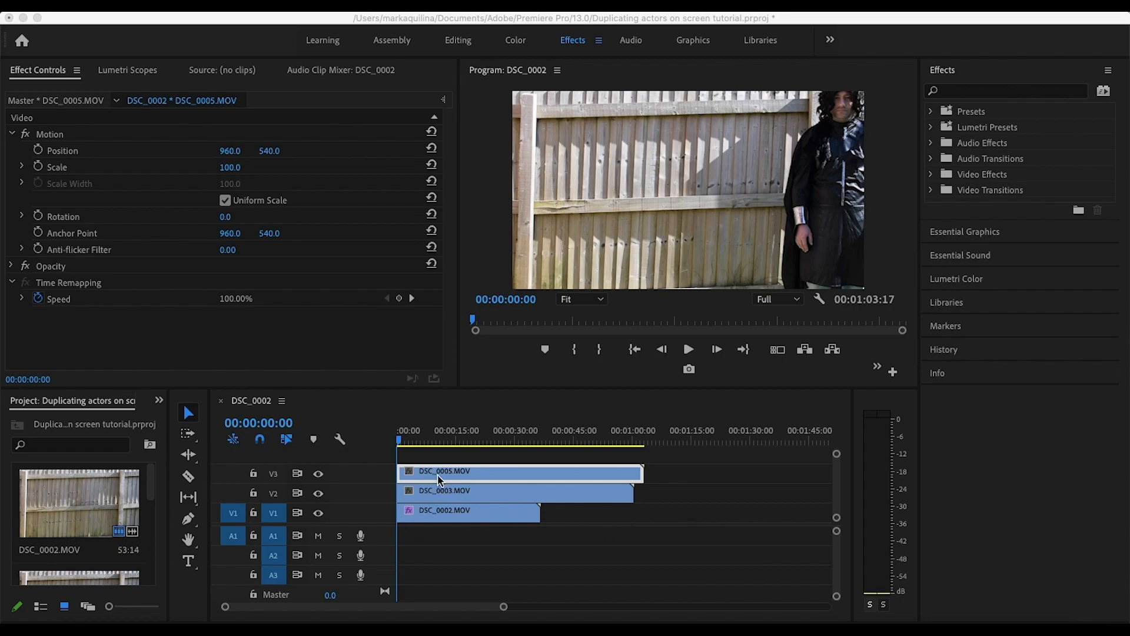
- Select DSC_0002.MOV and hide video tracks V3 and V2 to view the V1 clip alone
click(438, 518)
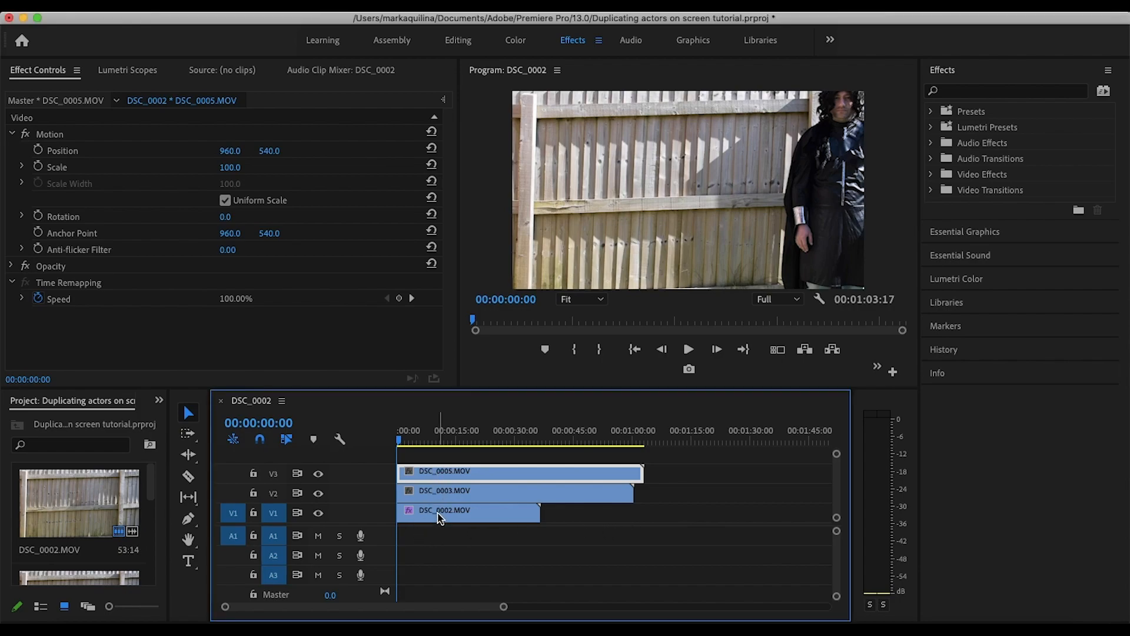
click(439, 517)
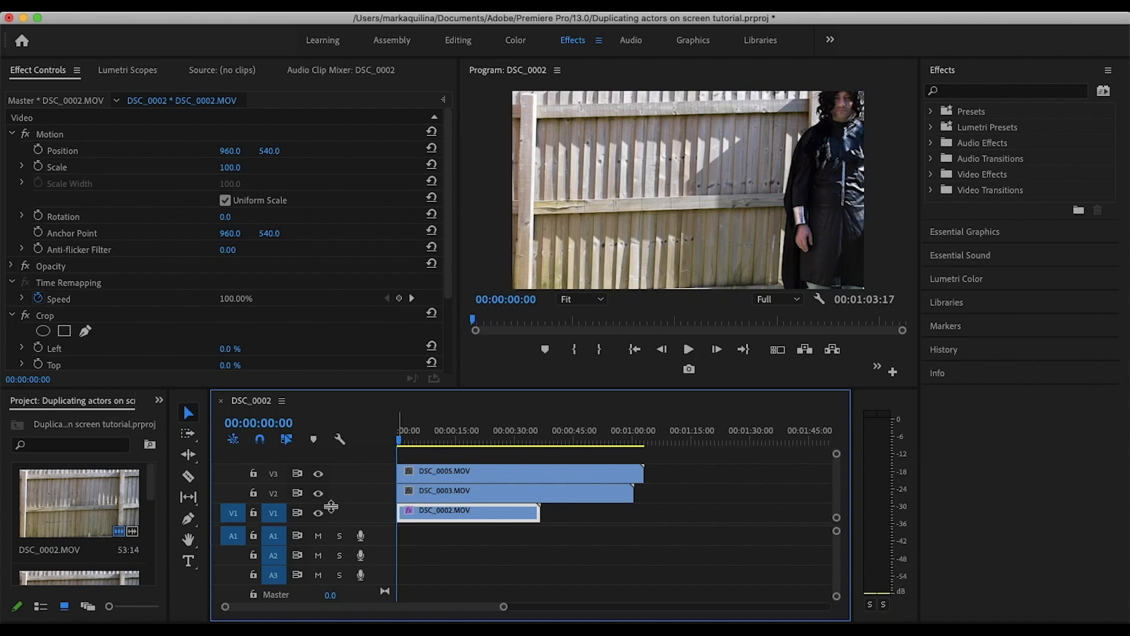
click(318, 473)
click(318, 493)
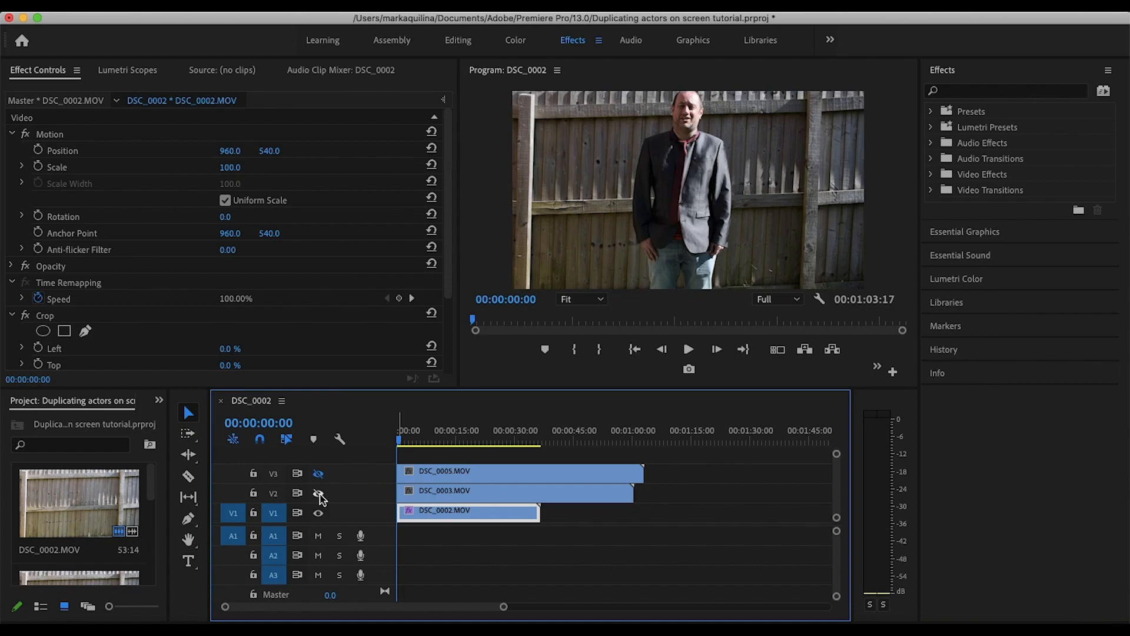
- Show tracks V2 and V3 again one at a time to view DSC_0003.MOV and DSC_0005.MOV
click(318, 493)
click(421, 499)
click(320, 494)
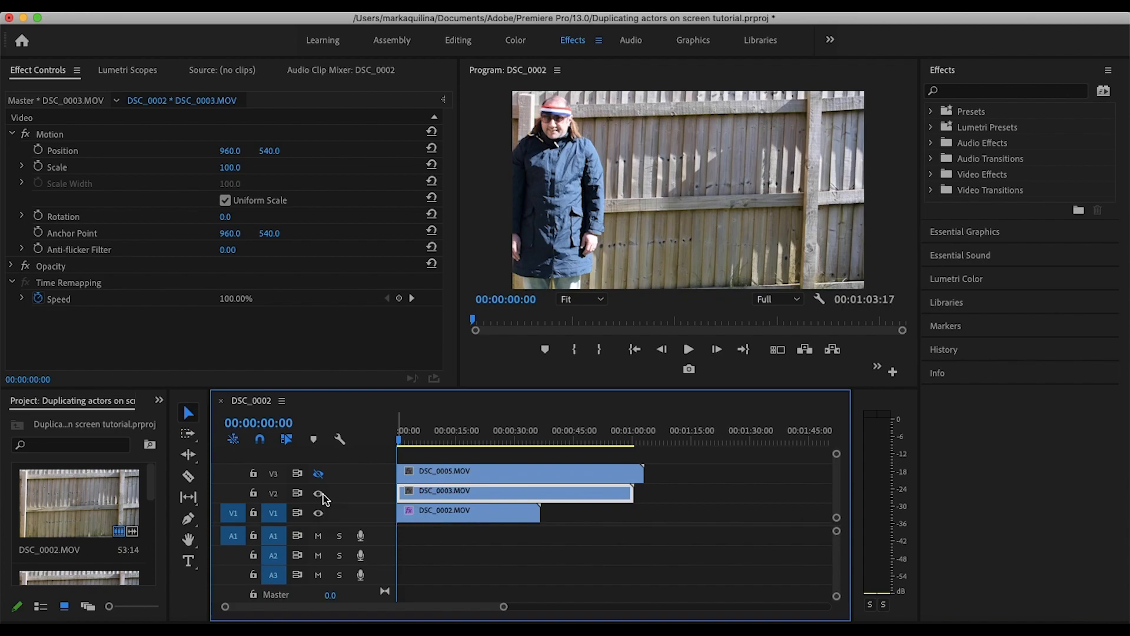
click(432, 474)
click(318, 473)
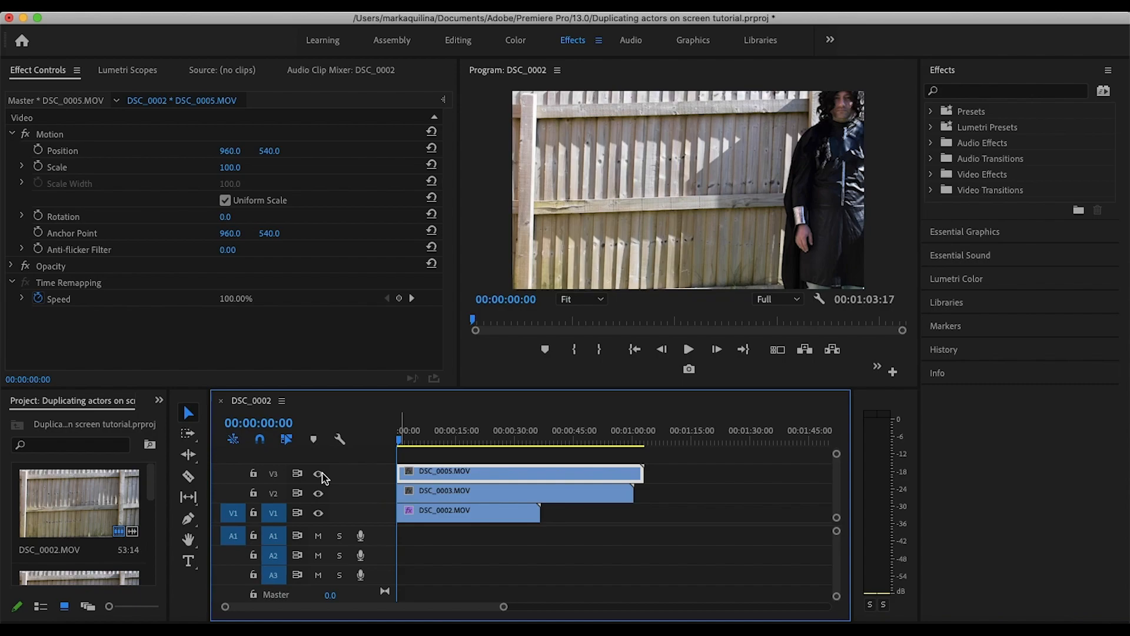
- Search the effects for "linear" and apply Linear Wipe to DSC_0003.MOV on V2 and DSC_0005.MOV on V3
click(974, 93)
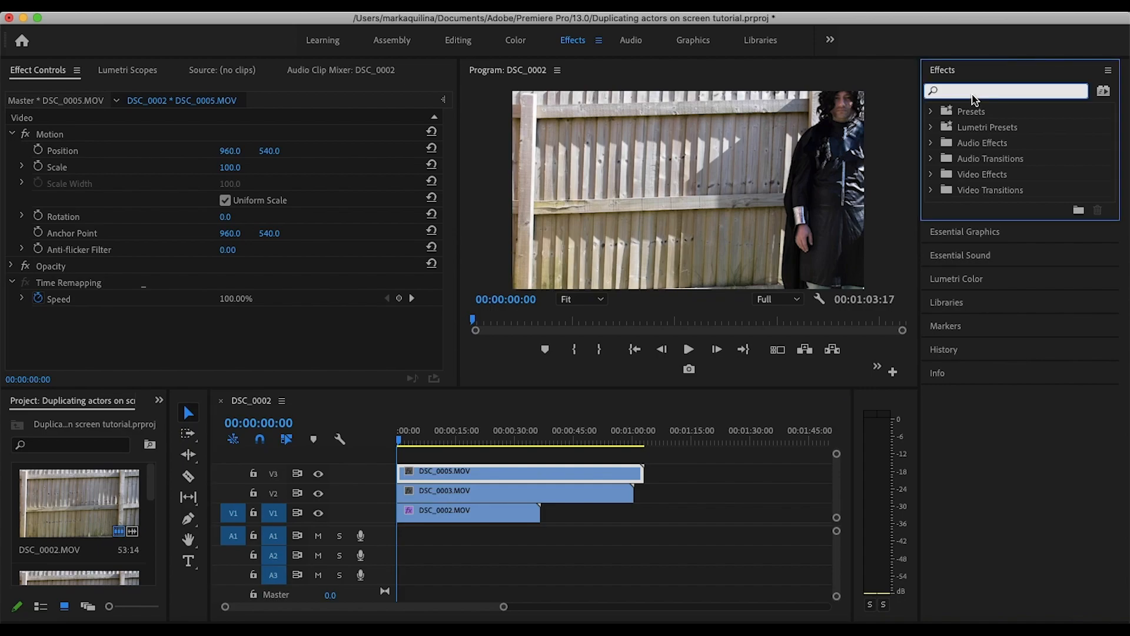
text(linear)
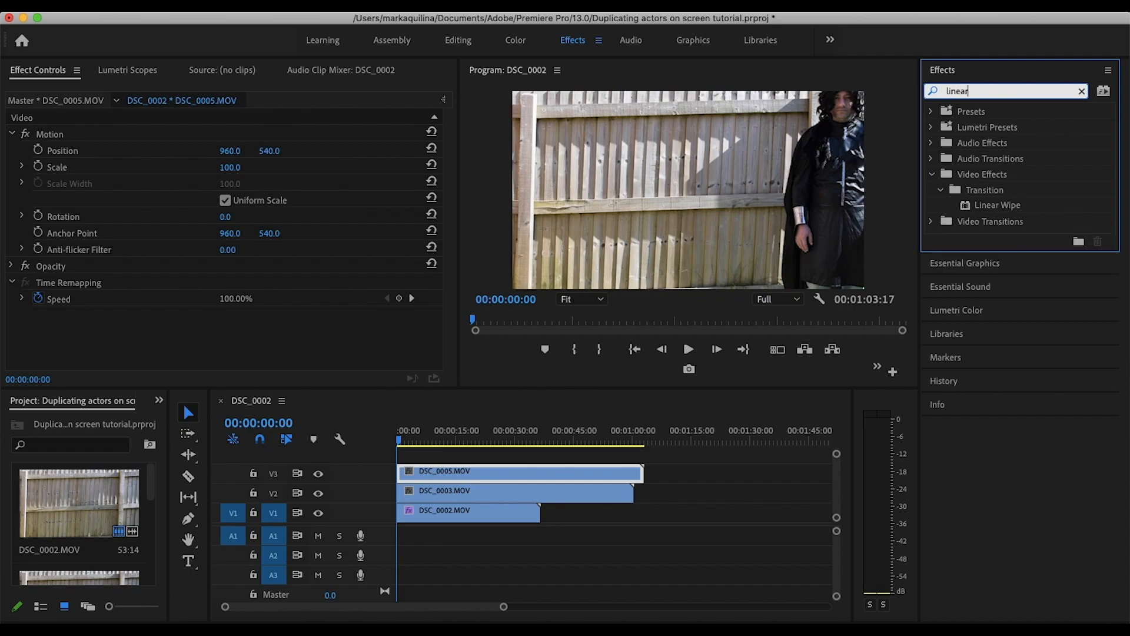
click(1006, 207)
drag(1007, 207, 577, 492)
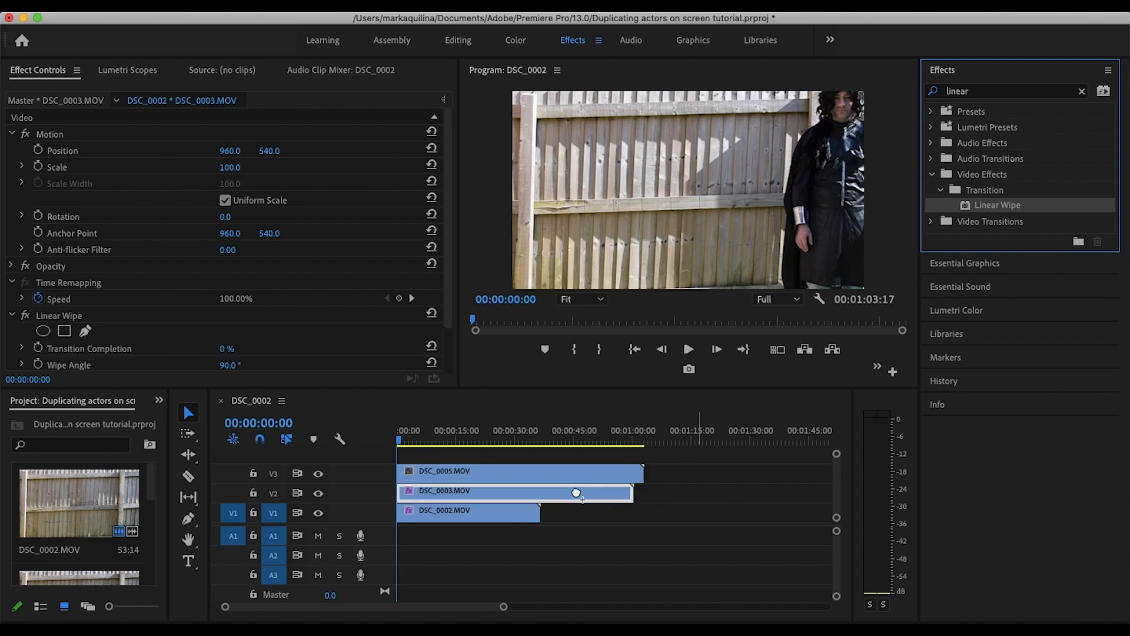
click(552, 493)
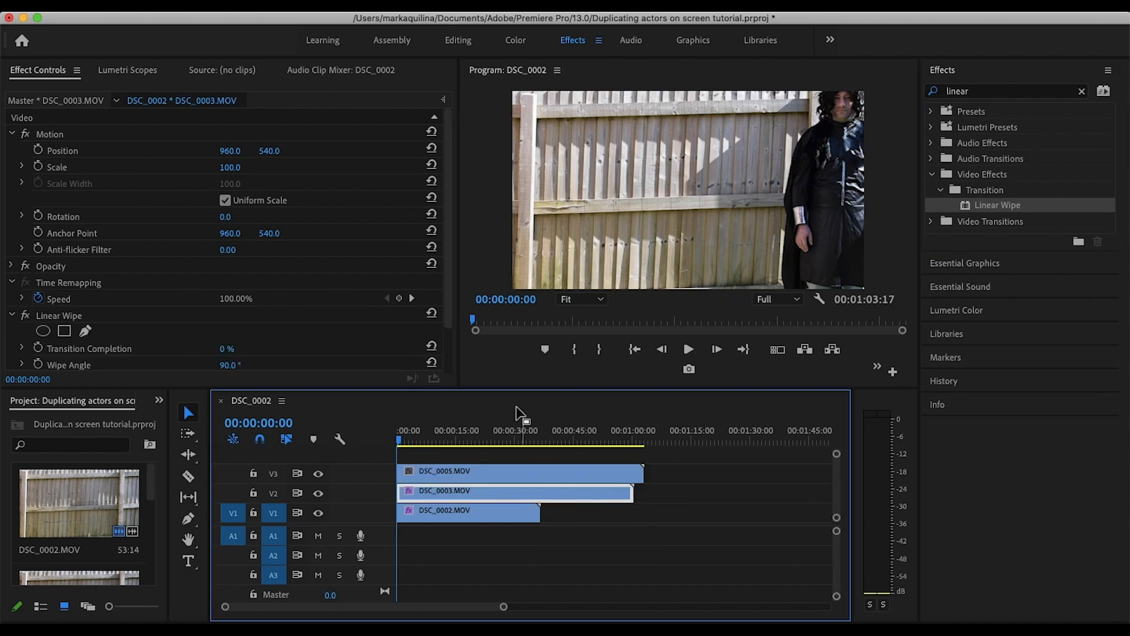
drag(451, 295, 455, 350)
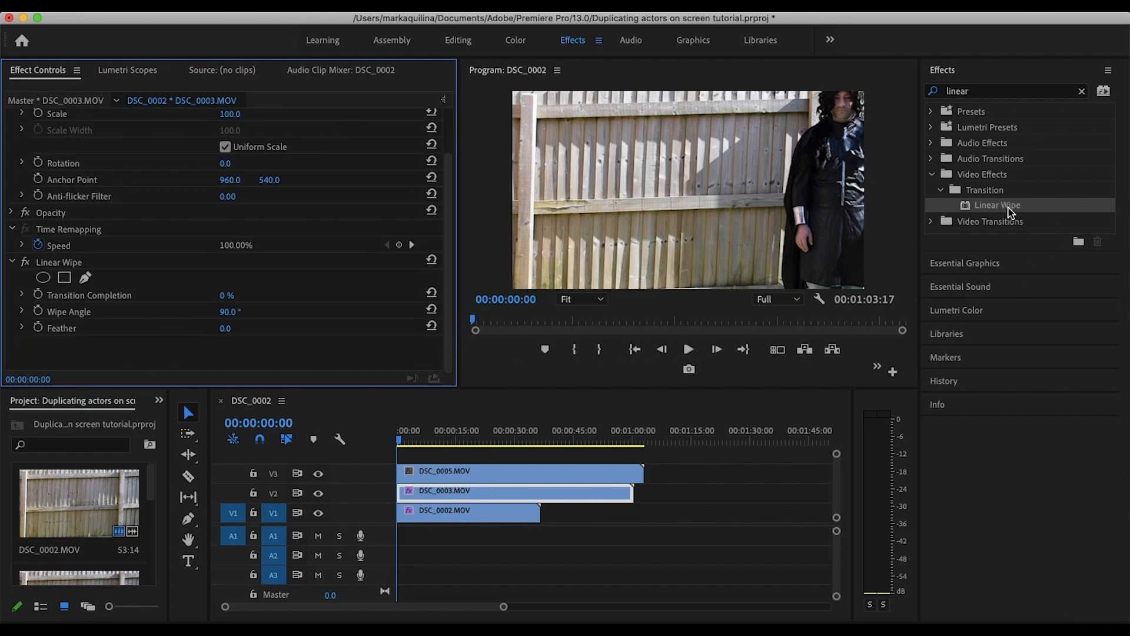
click(575, 479)
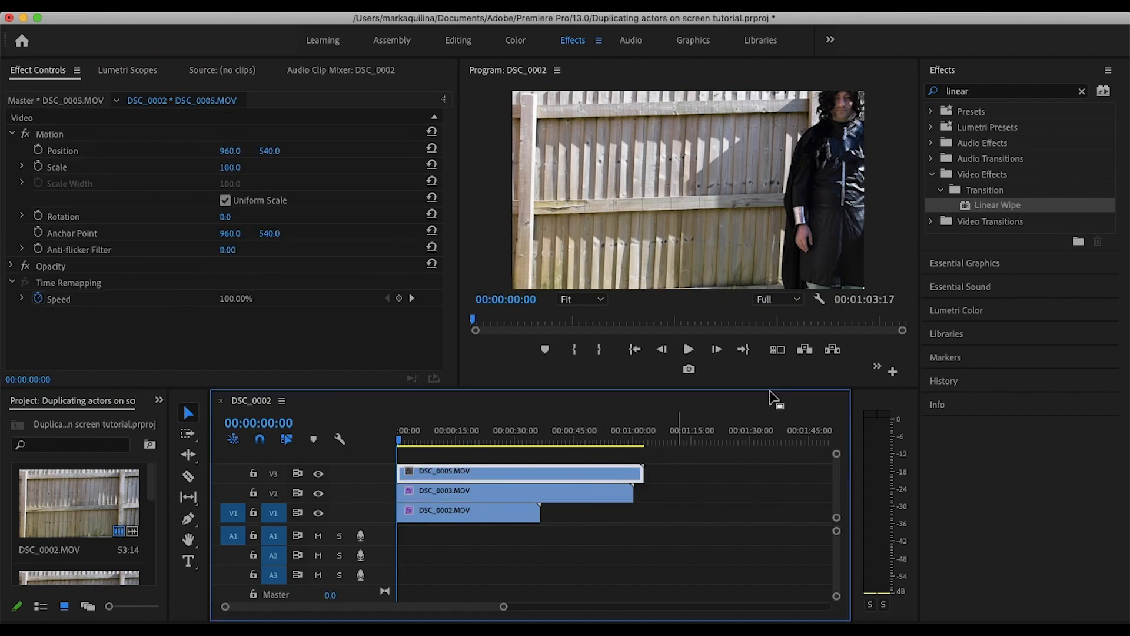
drag(989, 215, 595, 471)
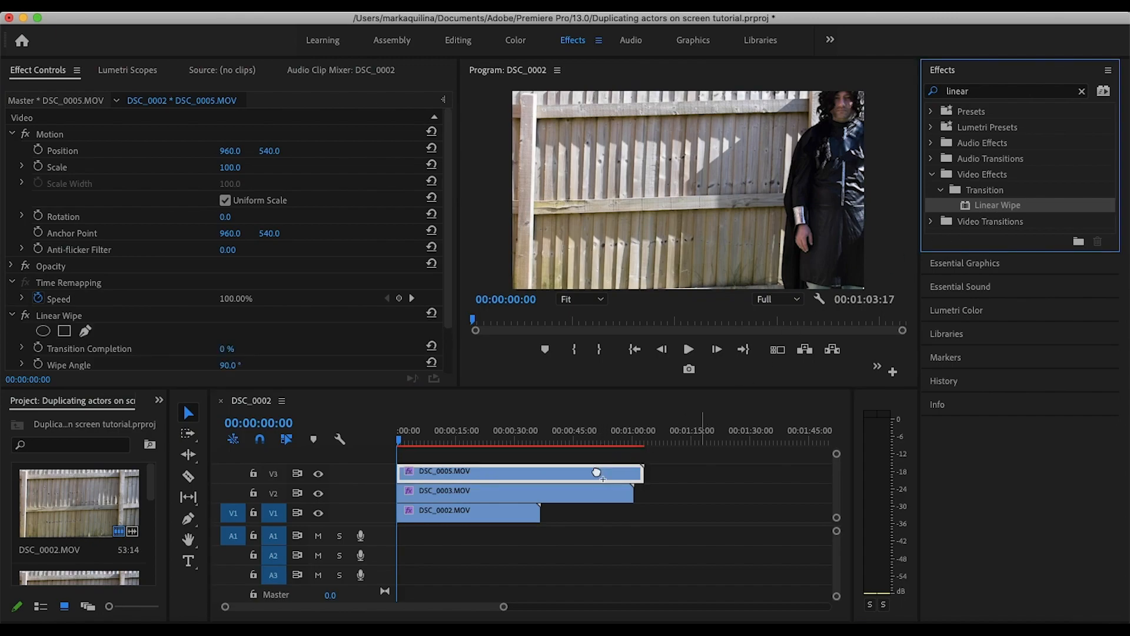
- Set the Linear Wipe on DSC_0005.MOV to 75% transition completion and a feather of about 103
click(449, 276)
drag(449, 276, 456, 330)
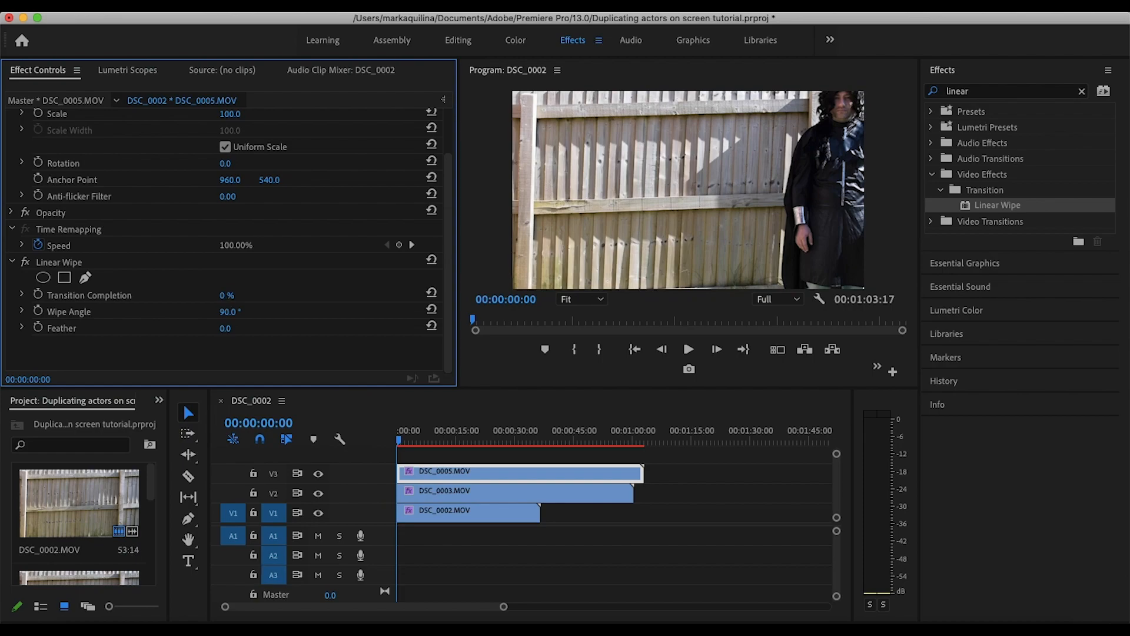
drag(226, 294, 267, 295)
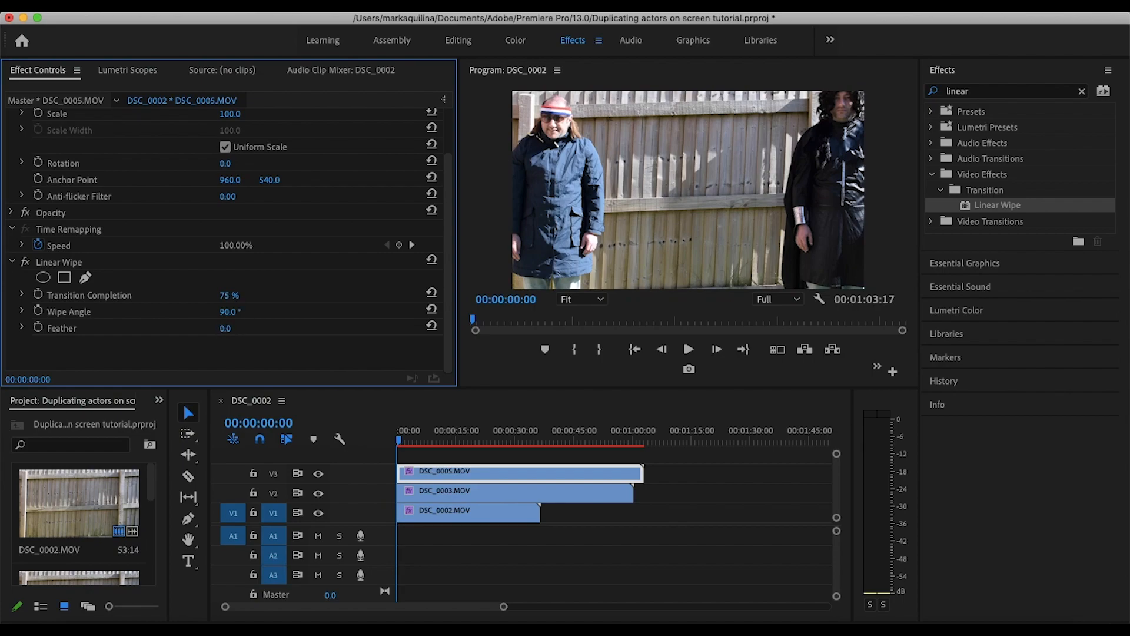
mouse_move(225, 328)
mouse_down()
mouse_move(303, 329)
mouse_move(242, 329)
mouse_up()
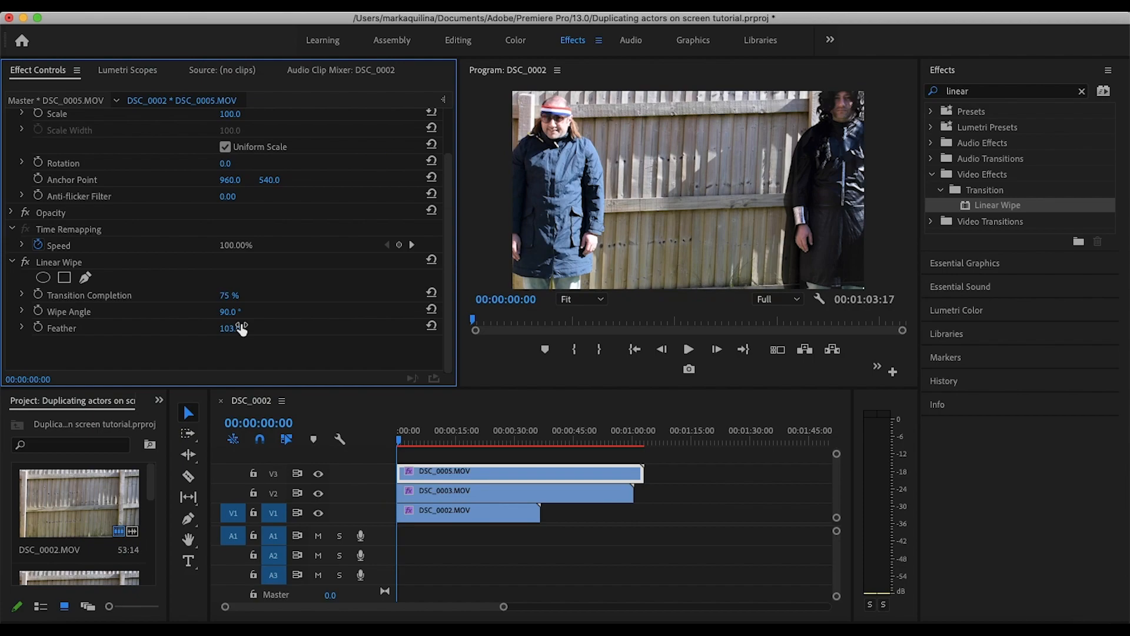
- Set the Linear Wipe feather on the V2 clip DSC_0003.MOV to 87
click(470, 494)
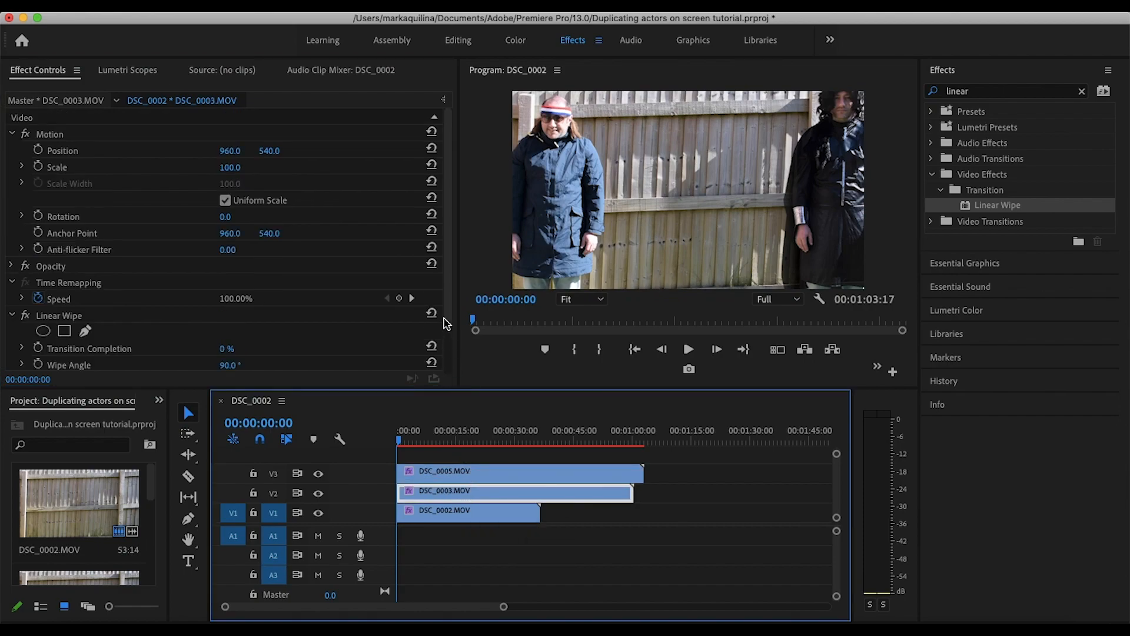
drag(449, 294, 449, 329)
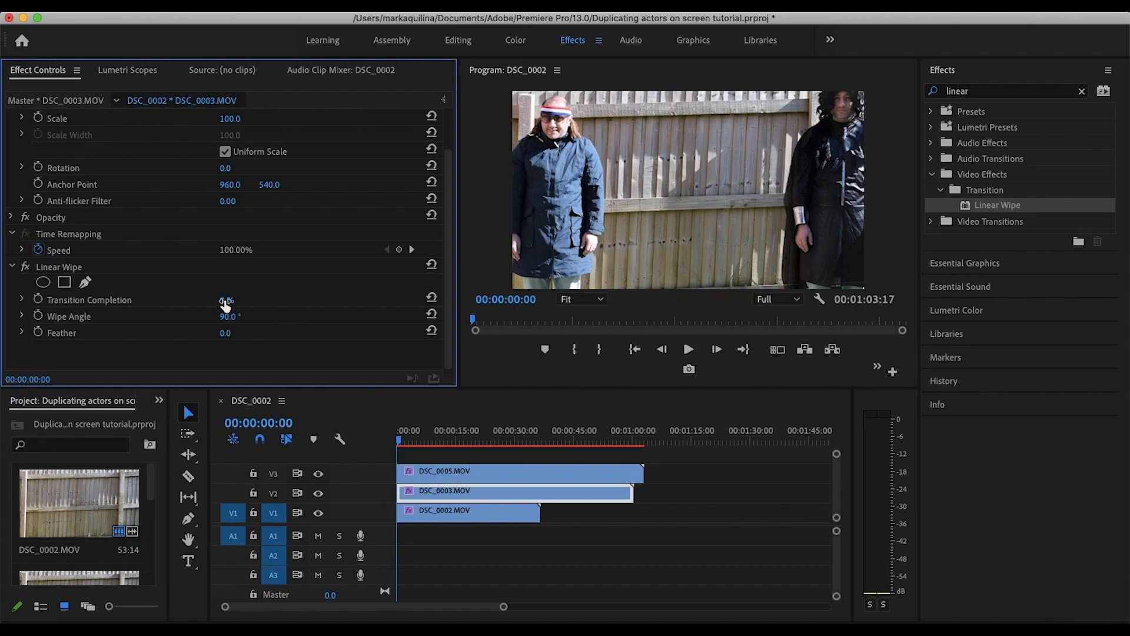
drag(226, 302, 242, 334)
click(225, 333)
text(53)
key(Return)
- Search the effects for "crop" and apply the Crop effect to DSC_0003.MOV on V2
click(1082, 91)
click(1009, 93)
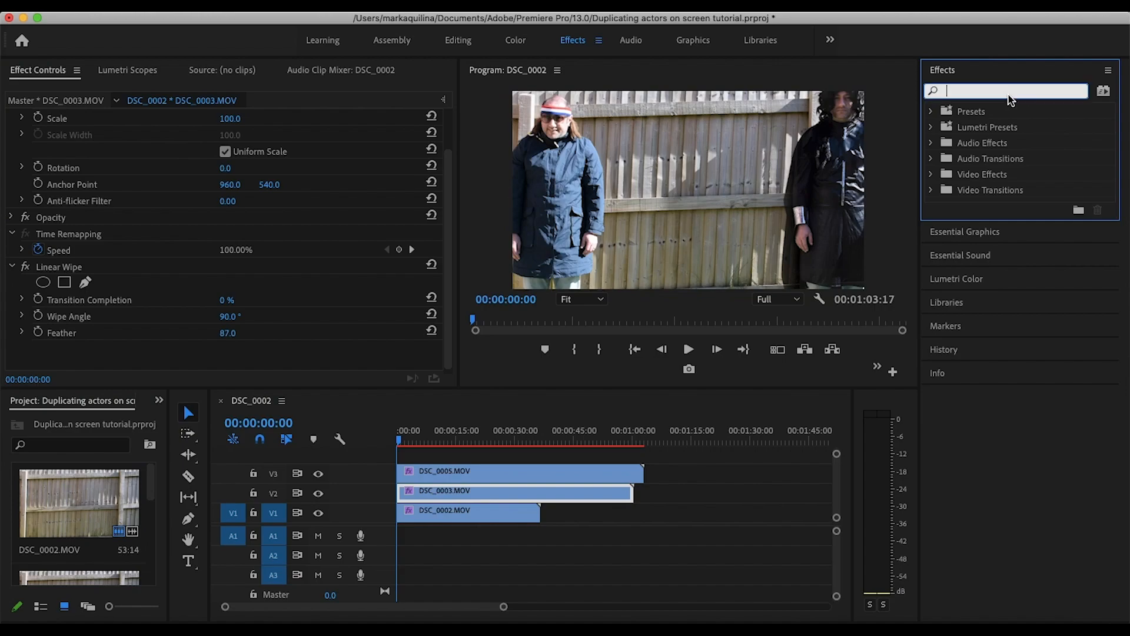
text(crop)
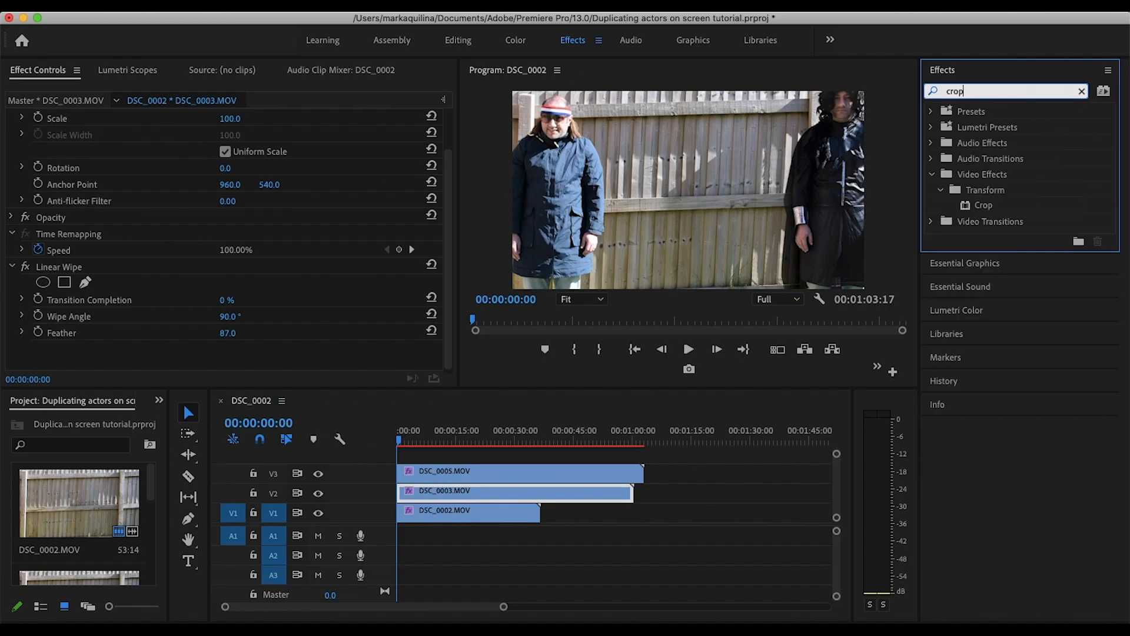
drag(983, 206, 511, 493)
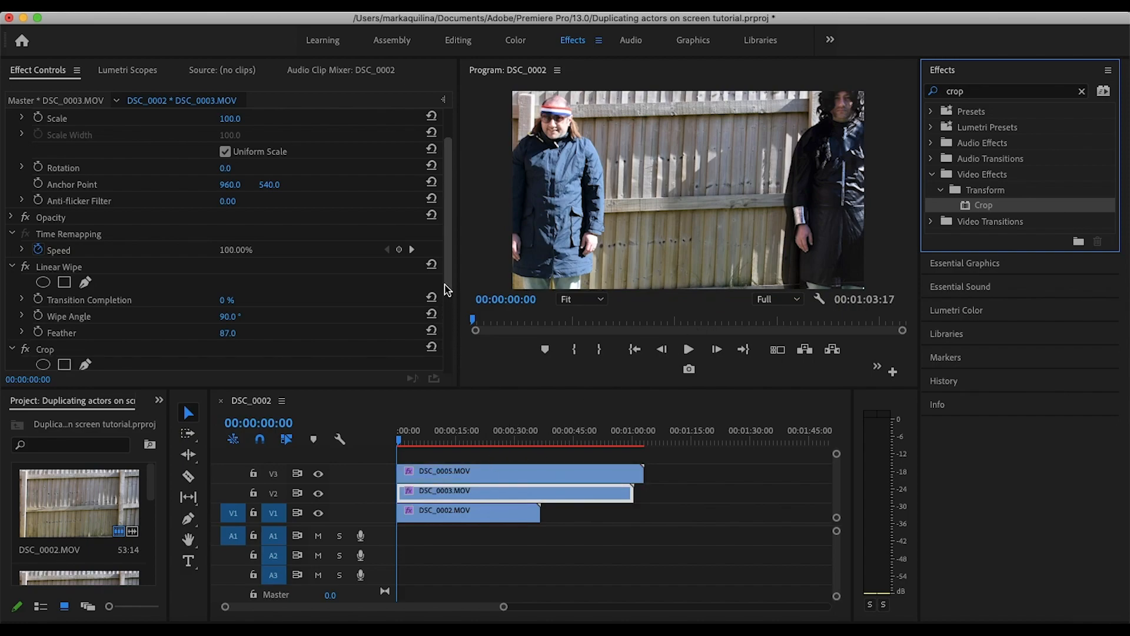
- Crop DSC_0003.MOV 70% from its right side with an edge feather of 64, and check the composite at 00:00:20:00
drag(447, 294, 457, 373)
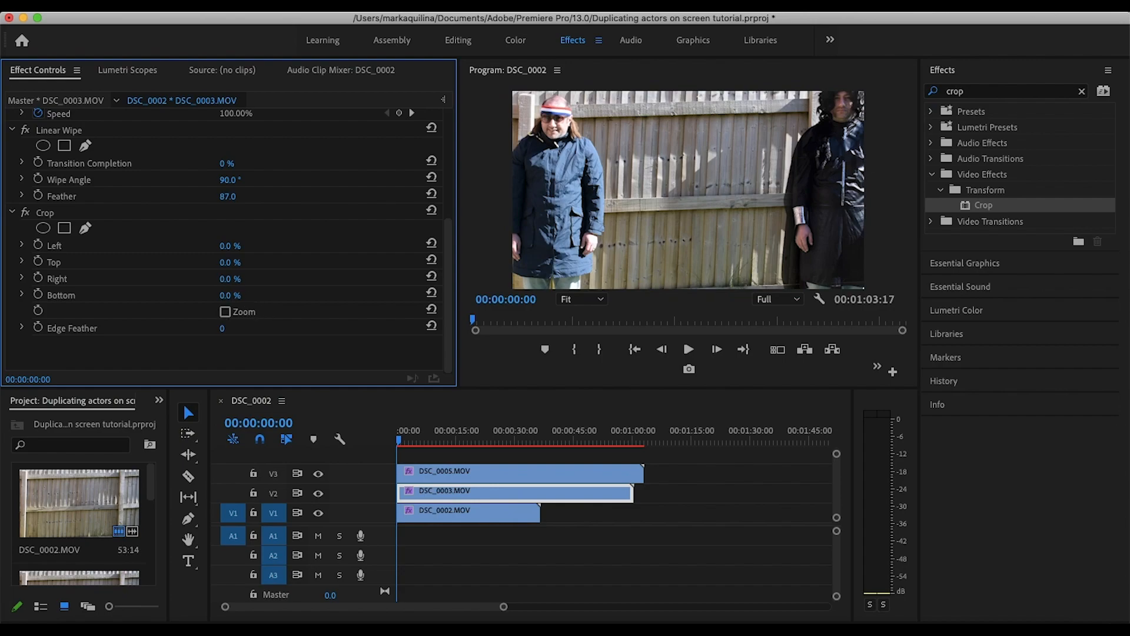
drag(230, 279, 271, 279)
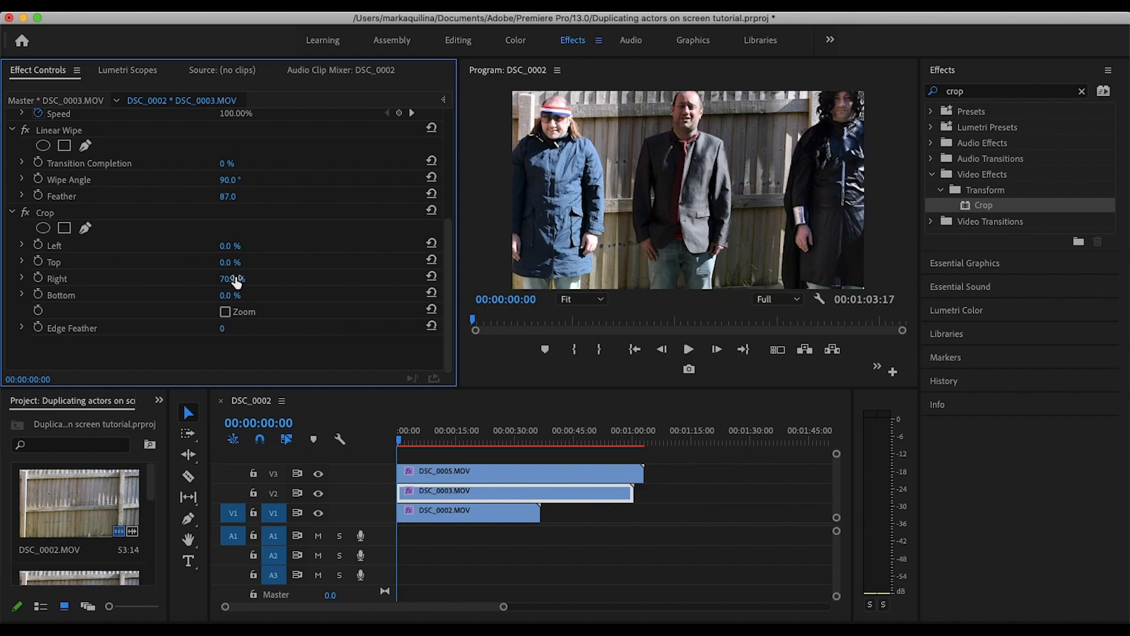
mouse_move(225, 330)
mouse_down()
mouse_move(475, 329)
mouse_move(241, 329)
mouse_up()
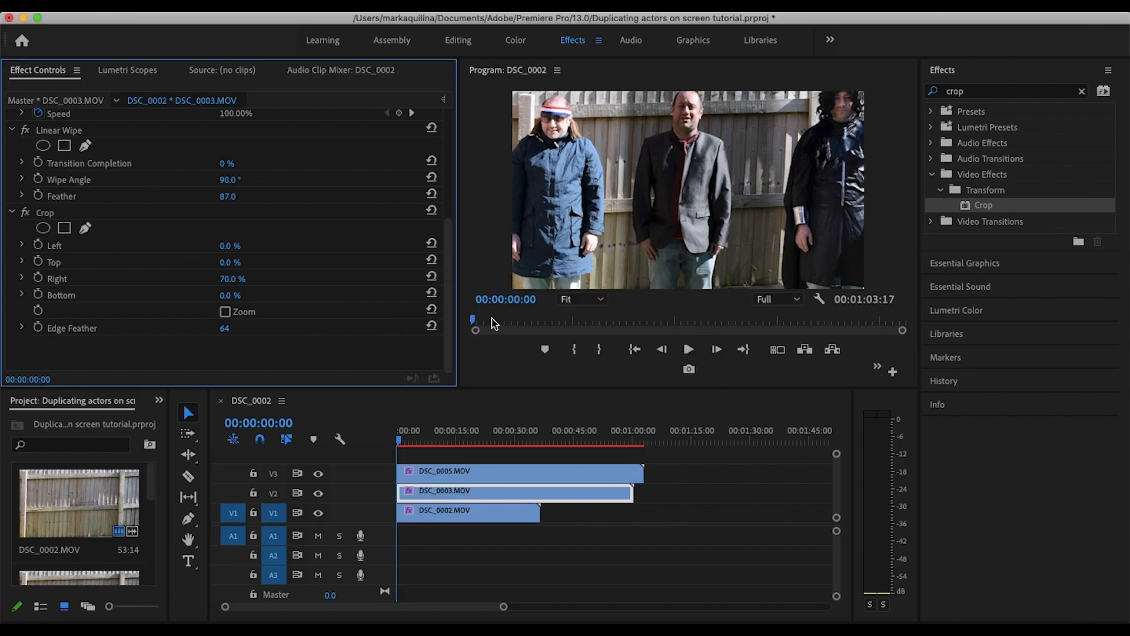
click(474, 323)
drag(476, 320, 610, 334)
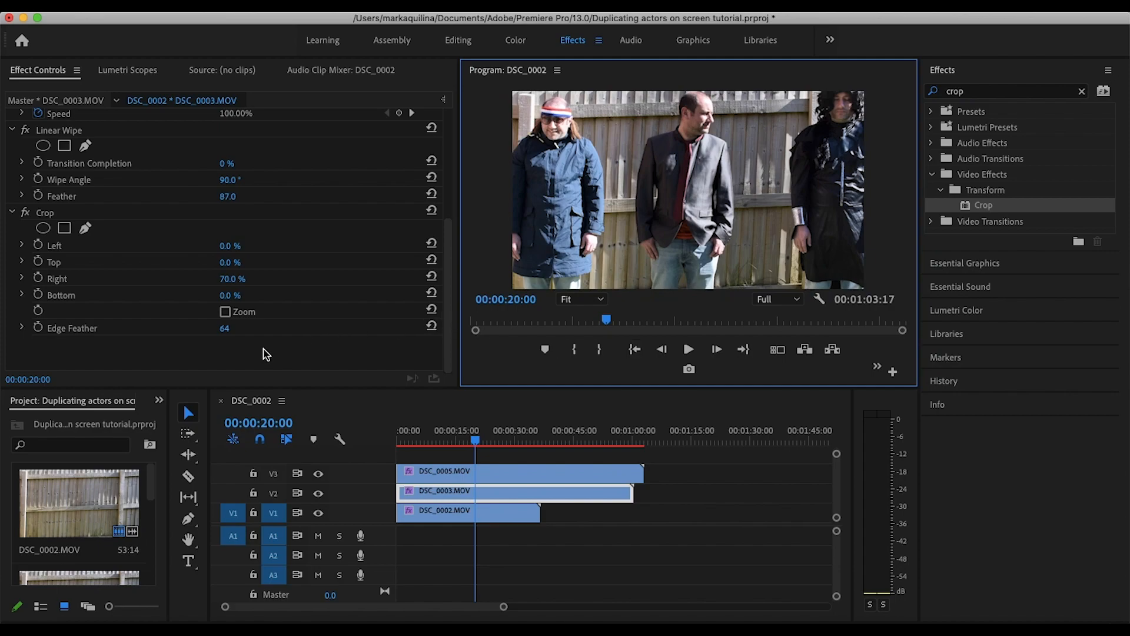
- Reset the Crop edge feather on DSC_0003.MOV to 0 and set its right crop to 71%
drag(227, 336, 187, 337)
click(223, 328)
text(0)
key(Return)
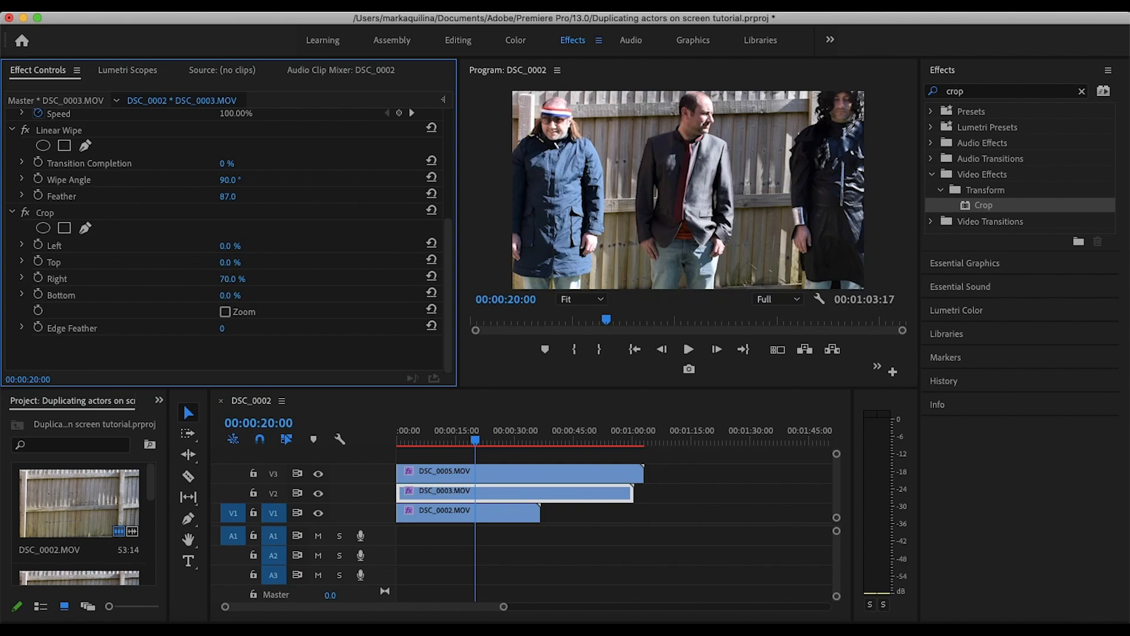
drag(232, 278, 241, 279)
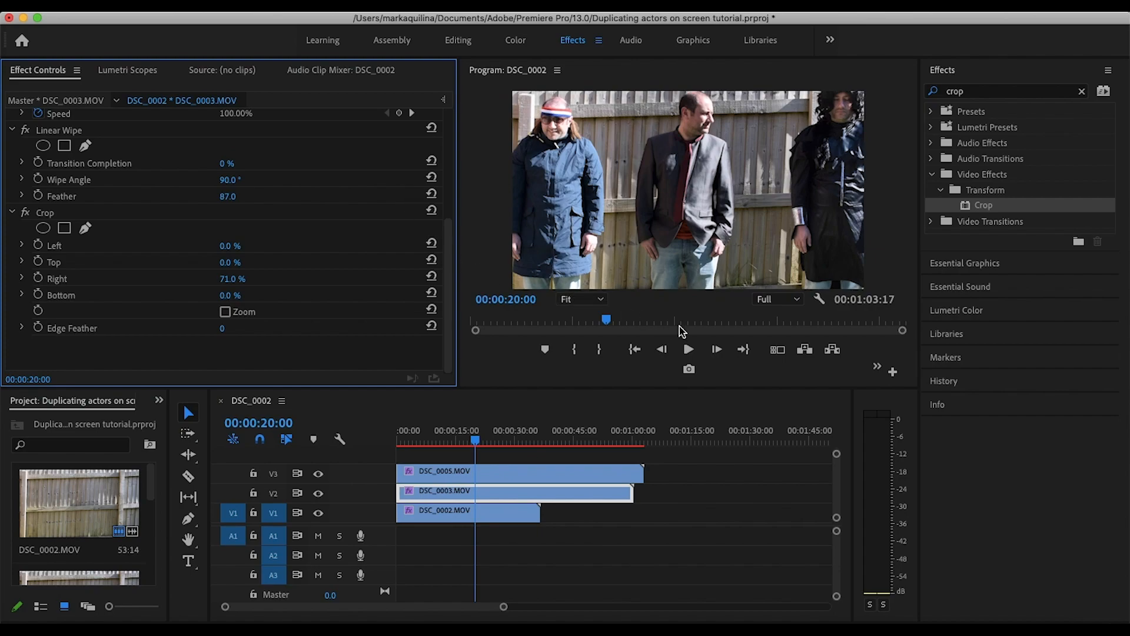
- Scrub the sequence back to 00:00:10:20 and forward to 00:00:16:40 to review the combined clips
drag(478, 443, 439, 449)
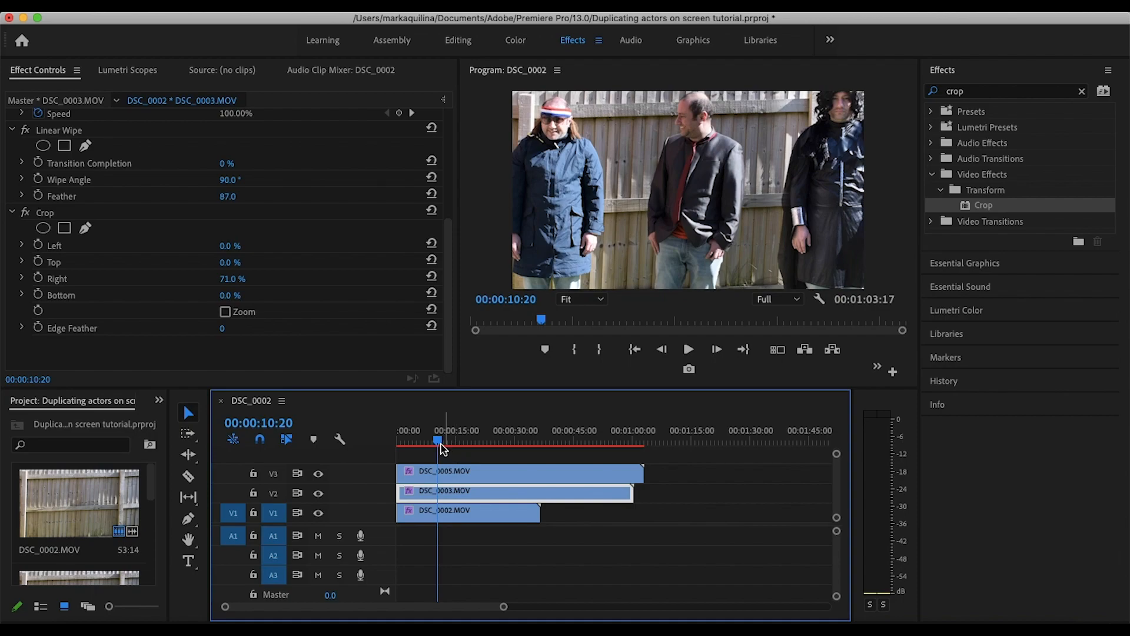
click(445, 446)
drag(445, 441, 464, 445)
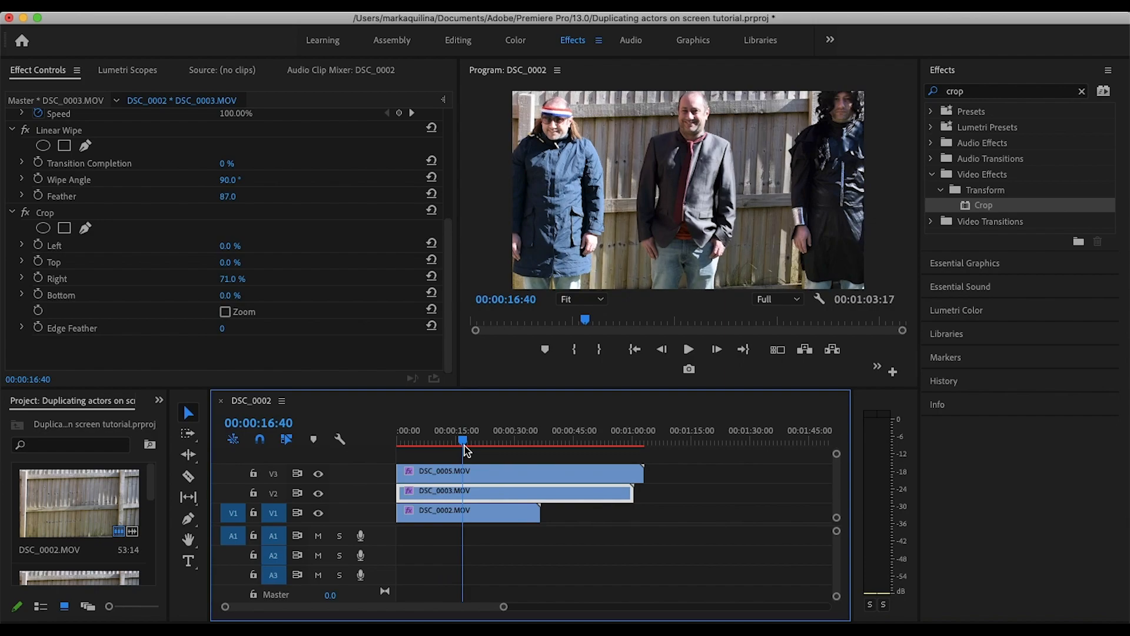